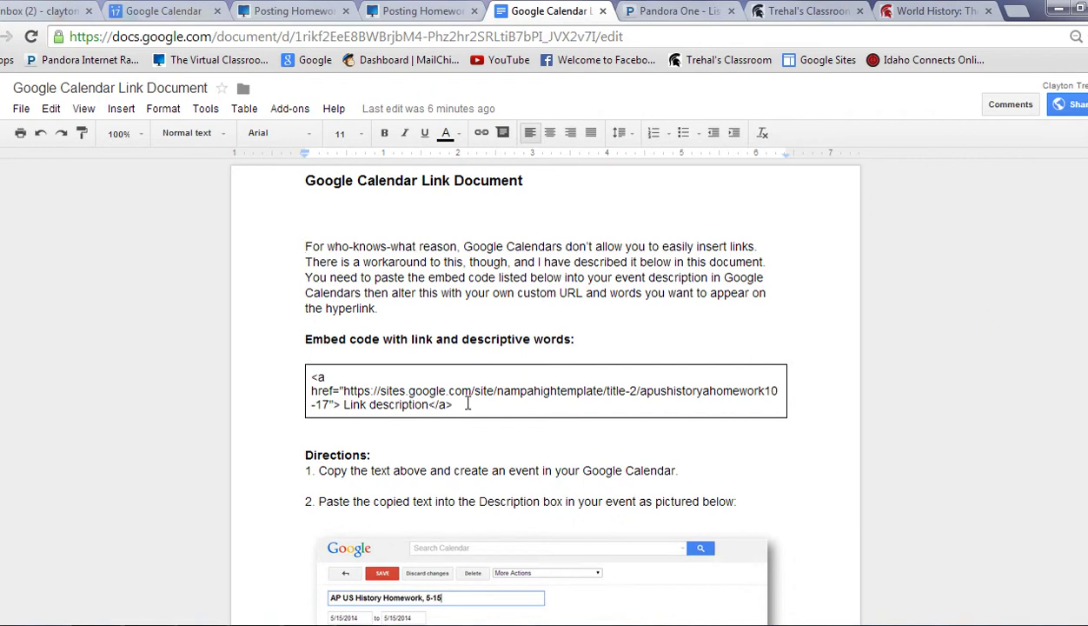
Select the full anchor-tag embed code in the guide, then look over the directions below it
drag(465, 405, 307, 379)
key(ctrl+c)
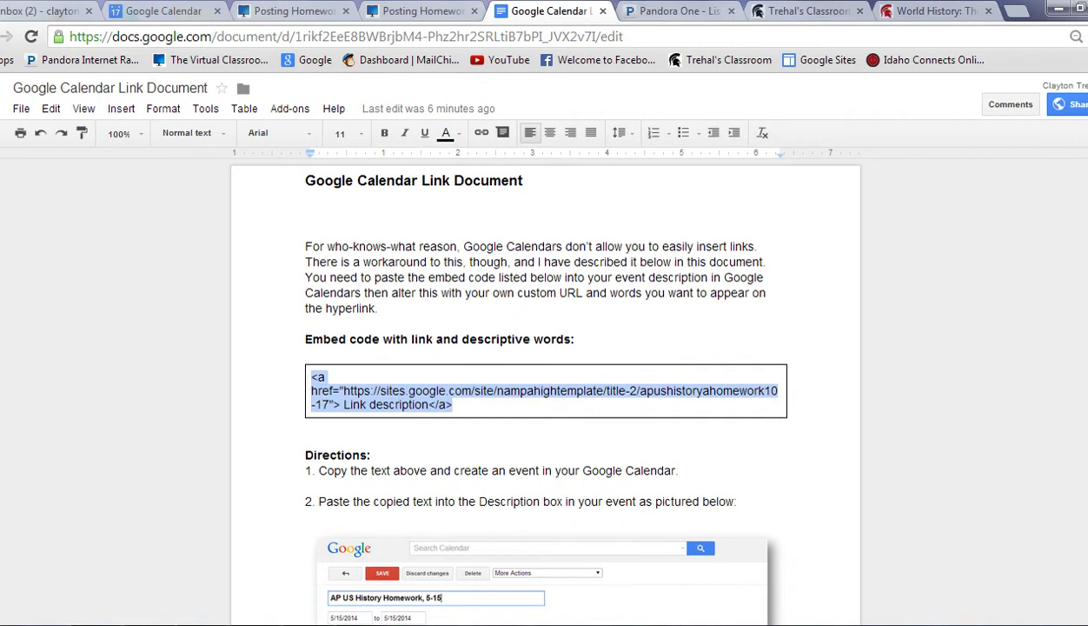
scroll(546, 391, down, 2)
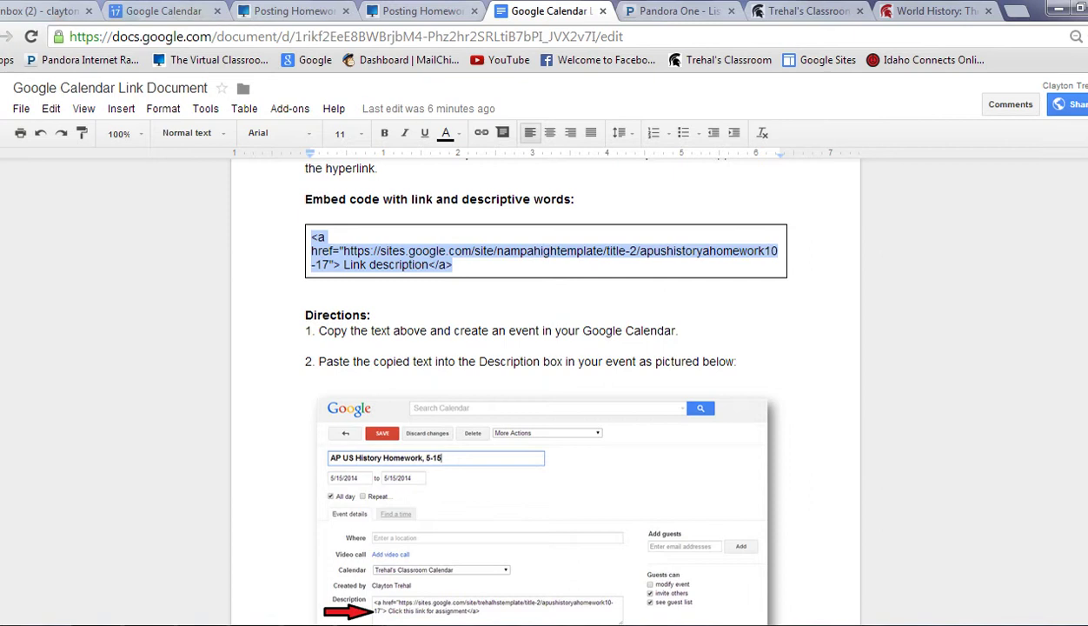
scroll(546, 391, down, 4)
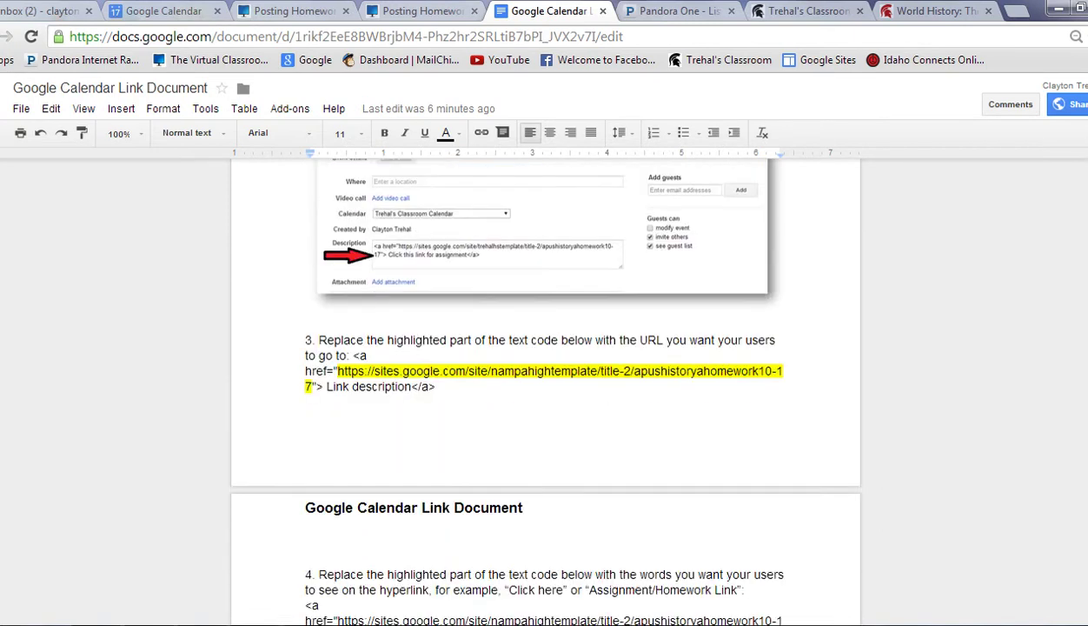
scroll(546, 392, up, 2)
scroll(545, 391, up, 1)
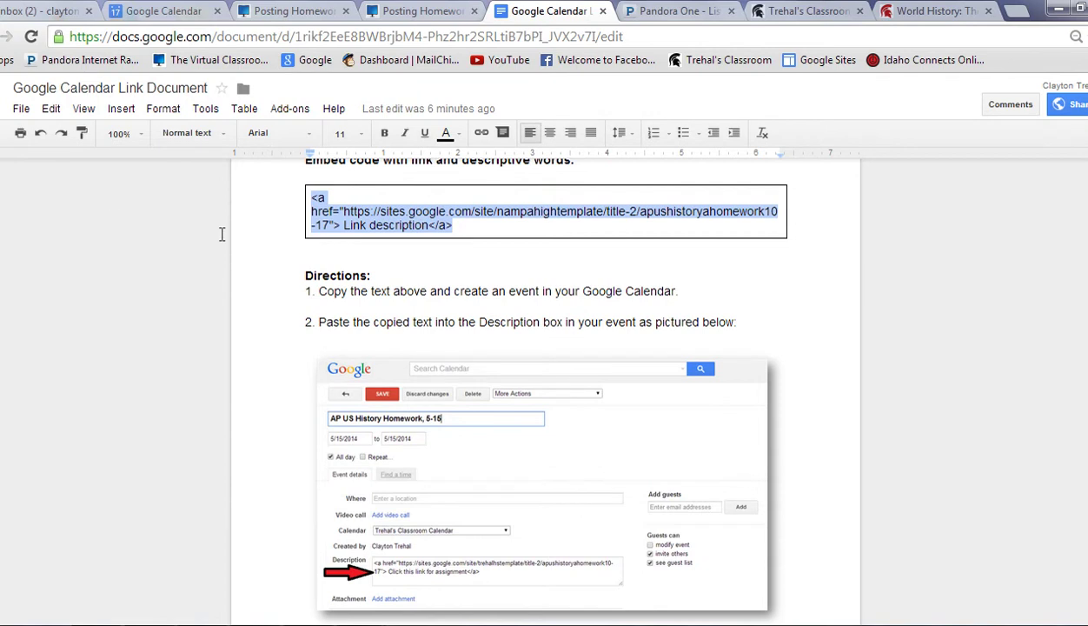
Start a Tuesday, June 17 event titled 'World History Homework, 6-17', discarding an accidental June 24 draft
click(155, 13)
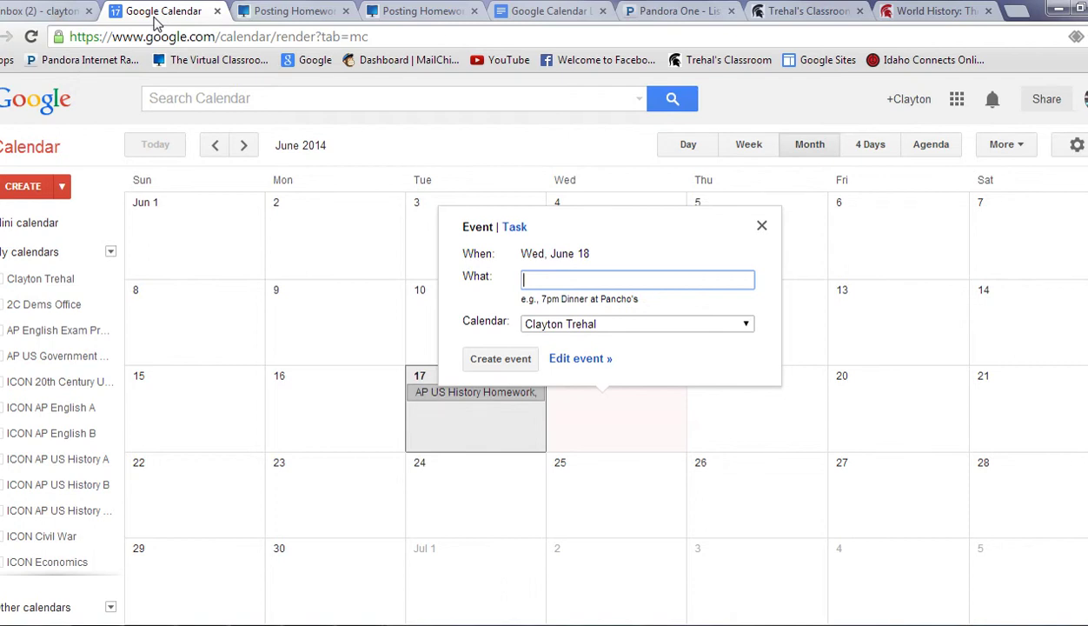
click(465, 500)
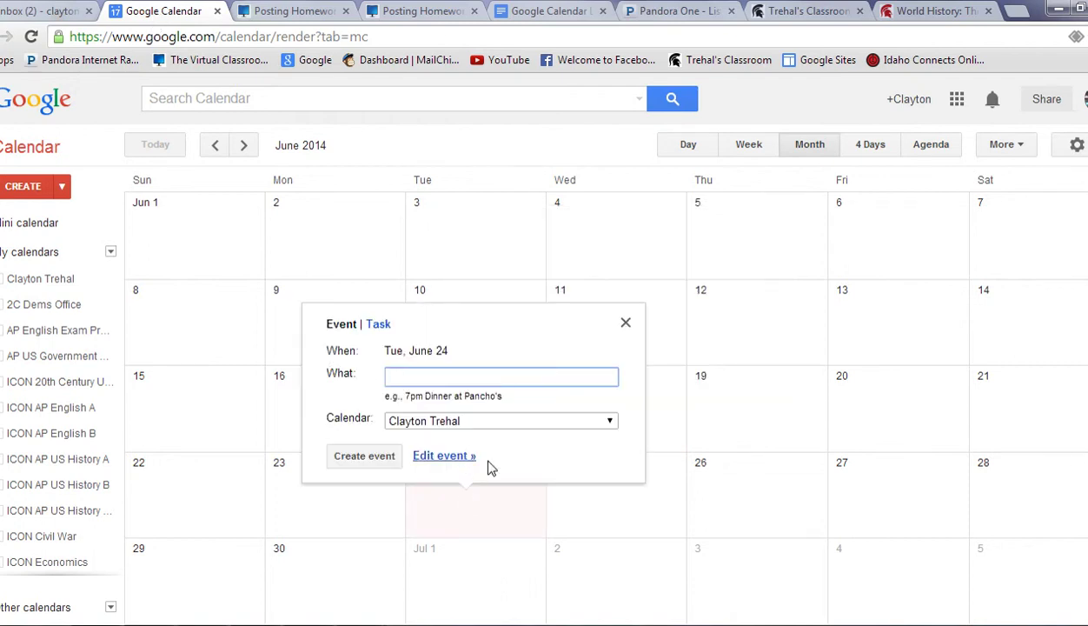
click(626, 323)
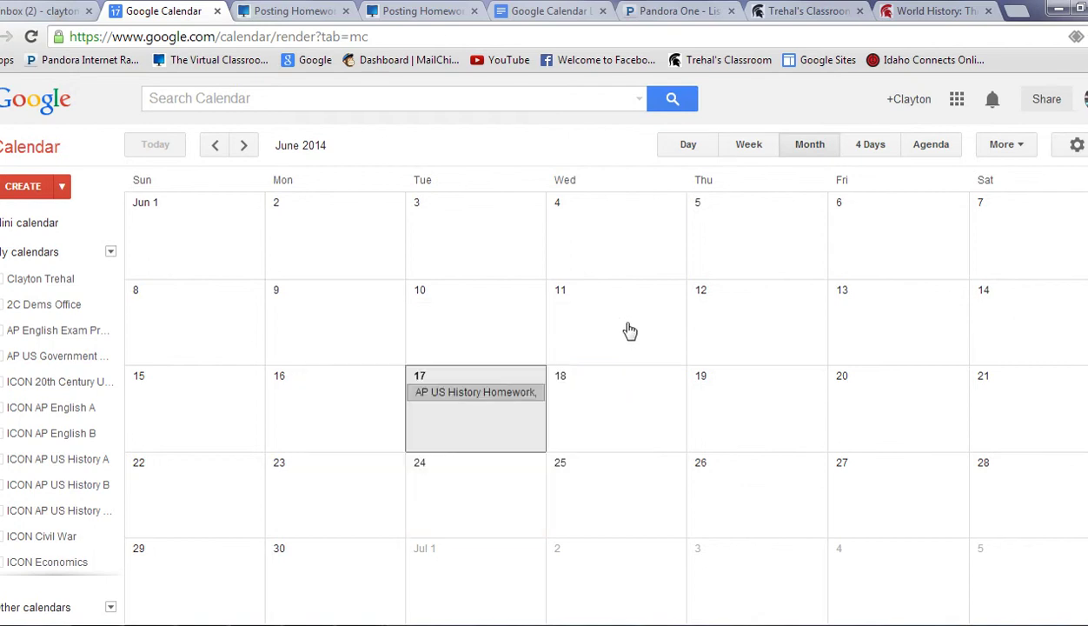
click(480, 422)
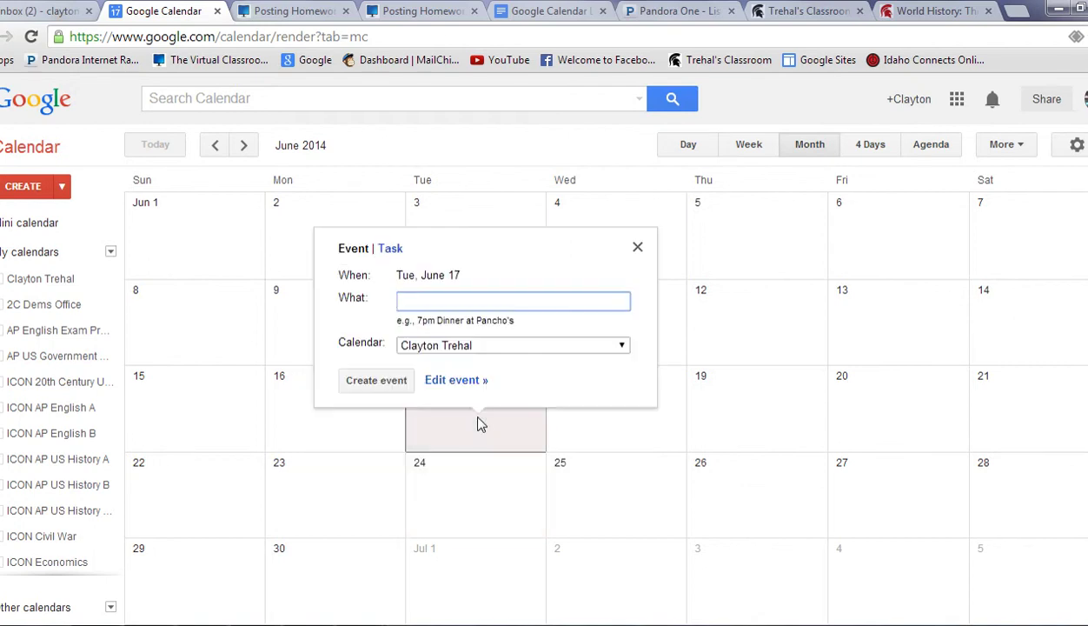
text(World History Homework,)
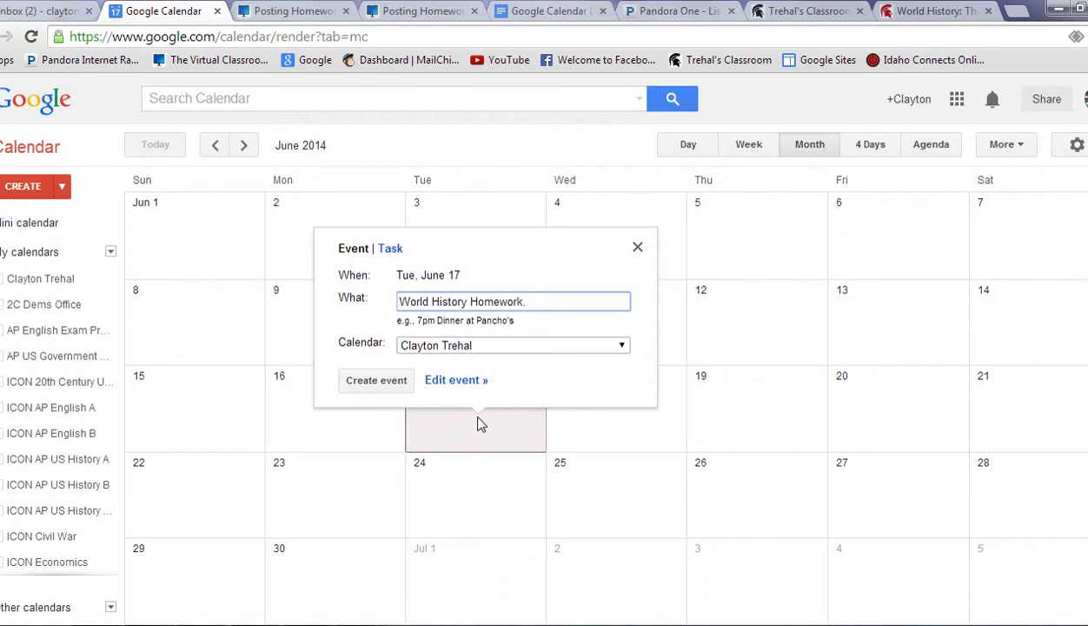
text( 6-17)
Put the June 17 event on the classroom calendar
click(622, 346)
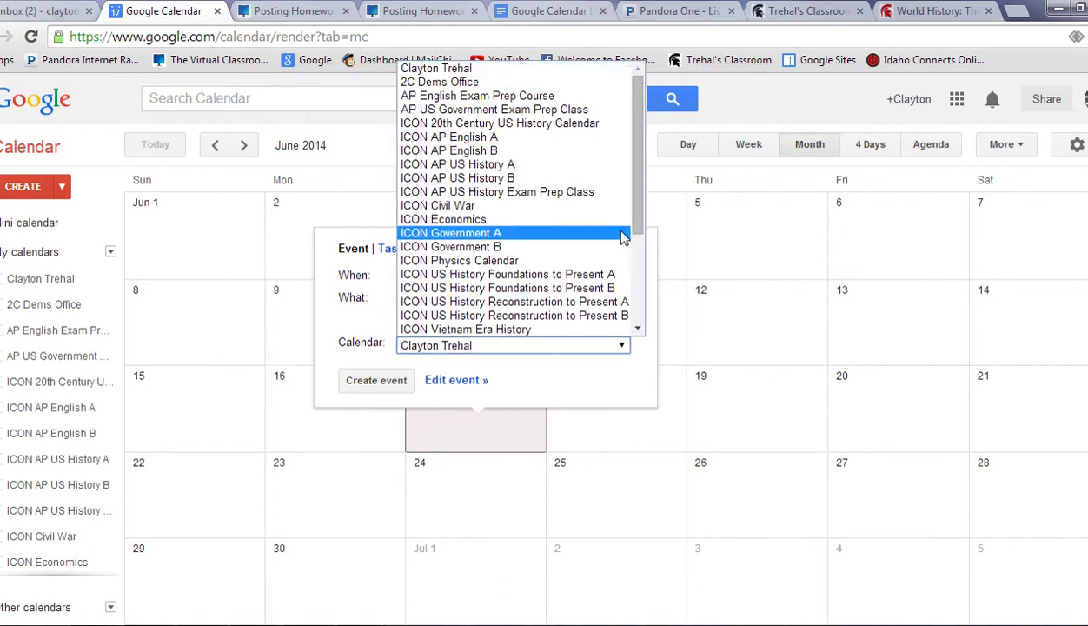
drag(637, 228, 643, 306)
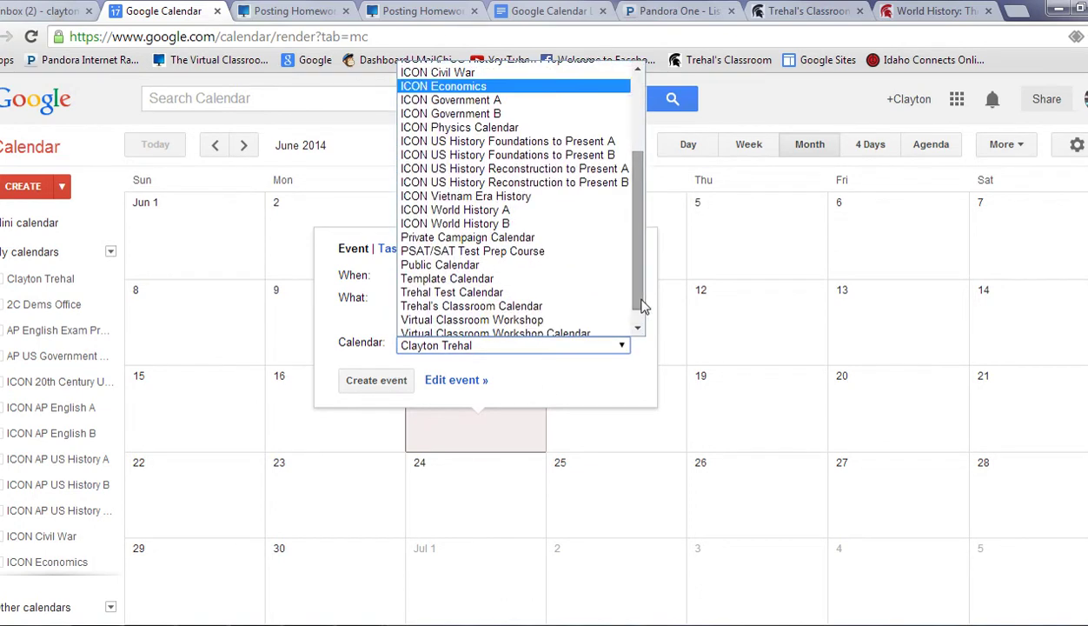
click(437, 306)
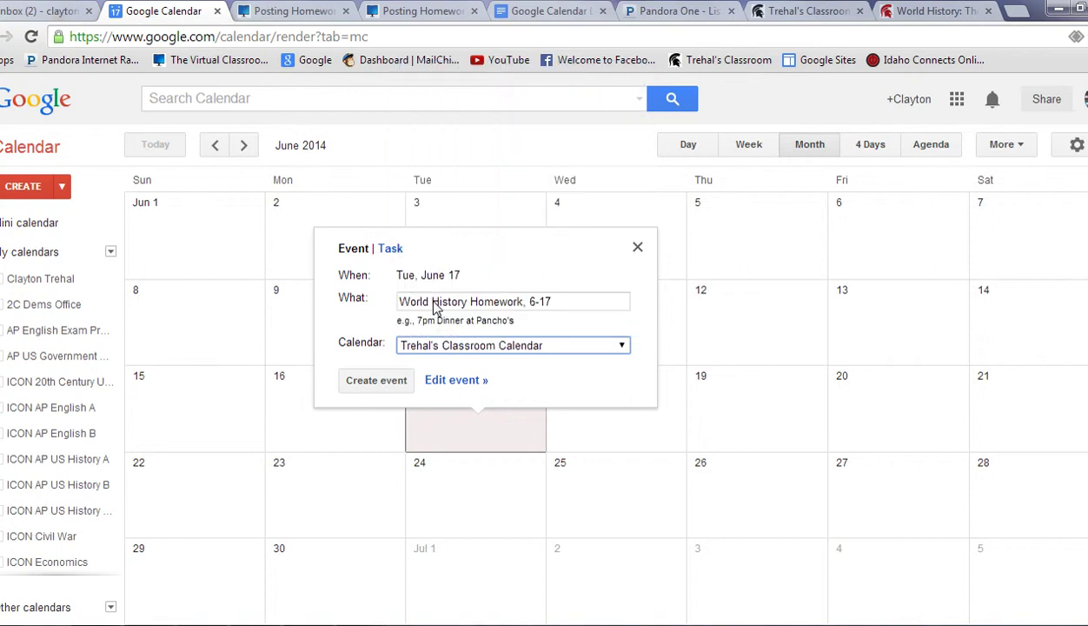
Paste the anchor-tag link code into the event description and select its placeholder URL
click(448, 385)
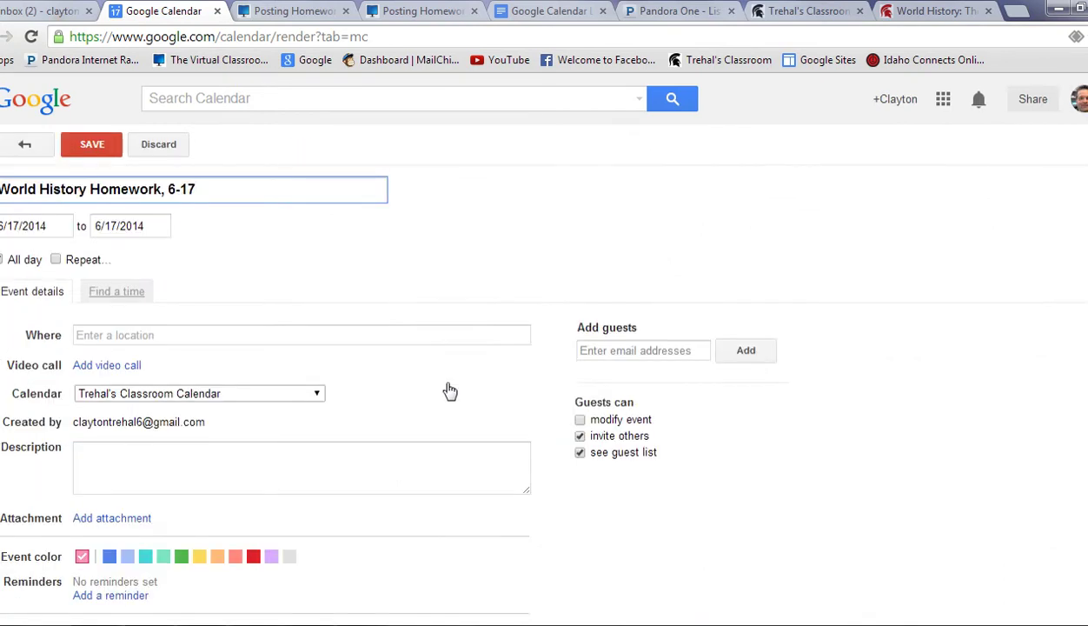
click(140, 474)
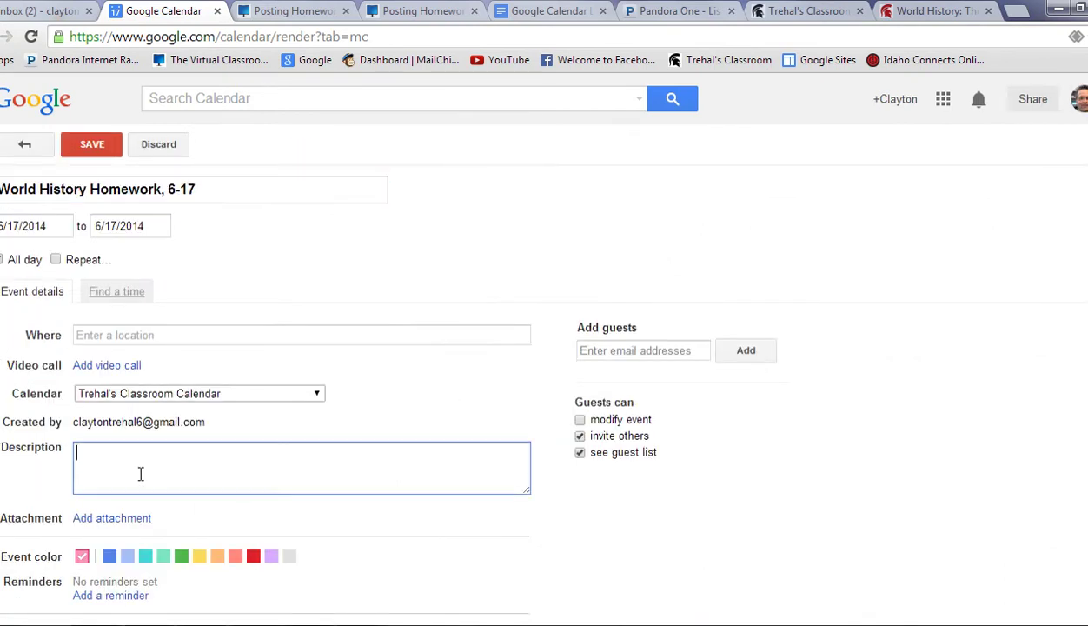
key(ctrl+v)
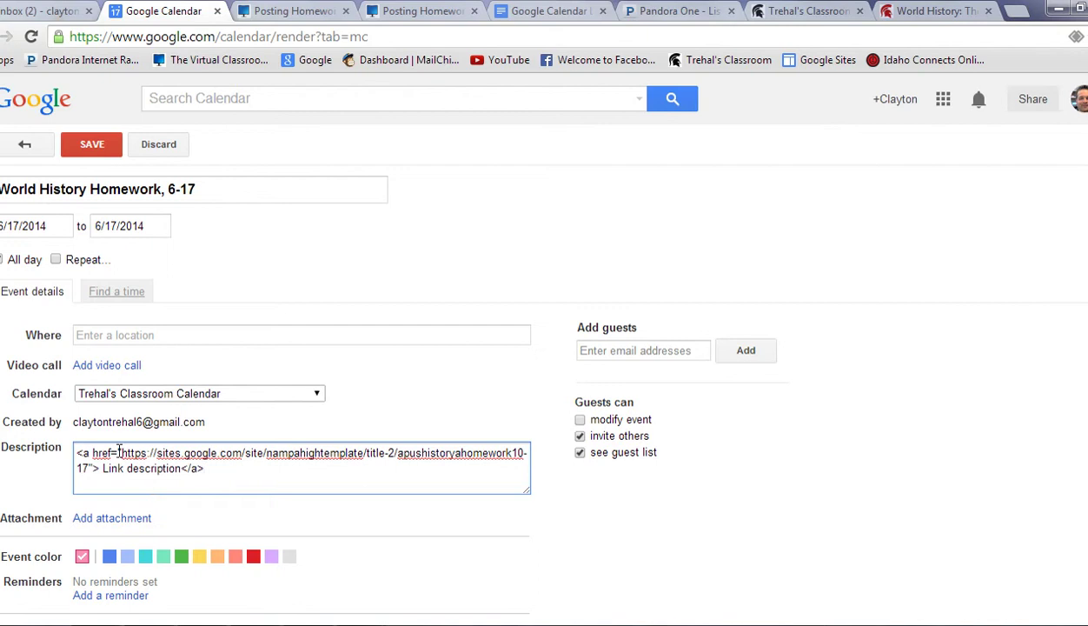
drag(123, 452, 90, 467)
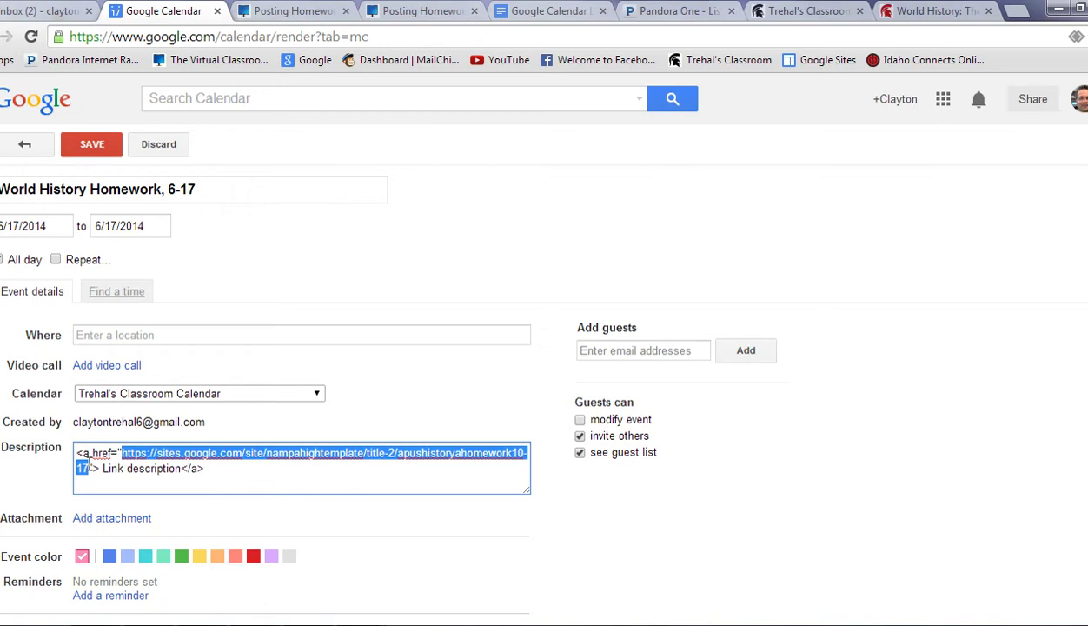
click(922, 12)
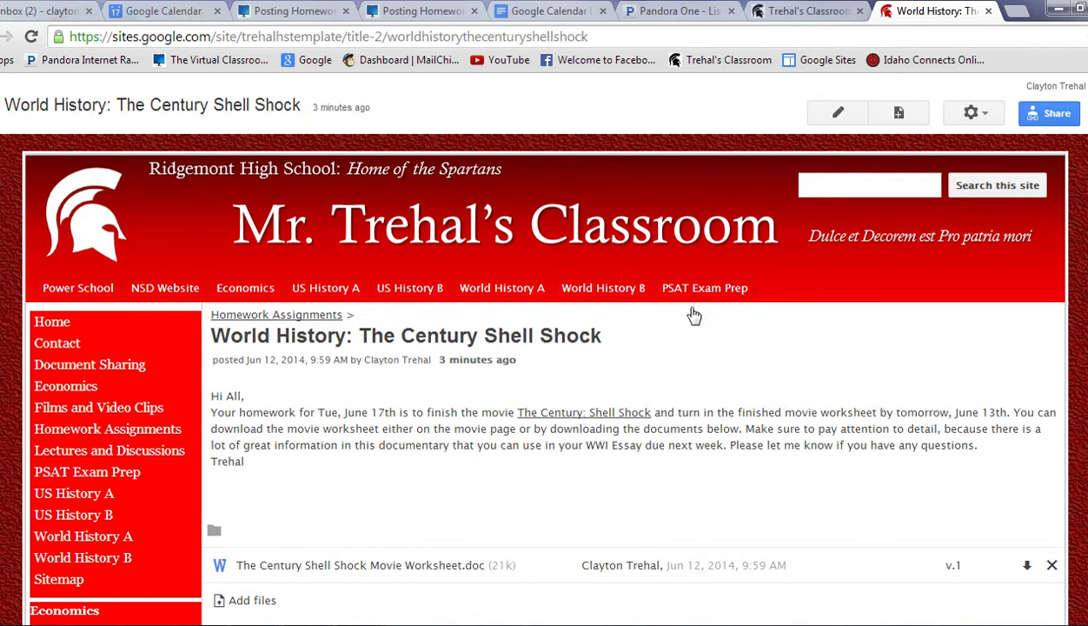
Highlight the homework due date in the Shell Shock post and select the page's full URL
mouse_move(682, 300)
drag(240, 414, 416, 410)
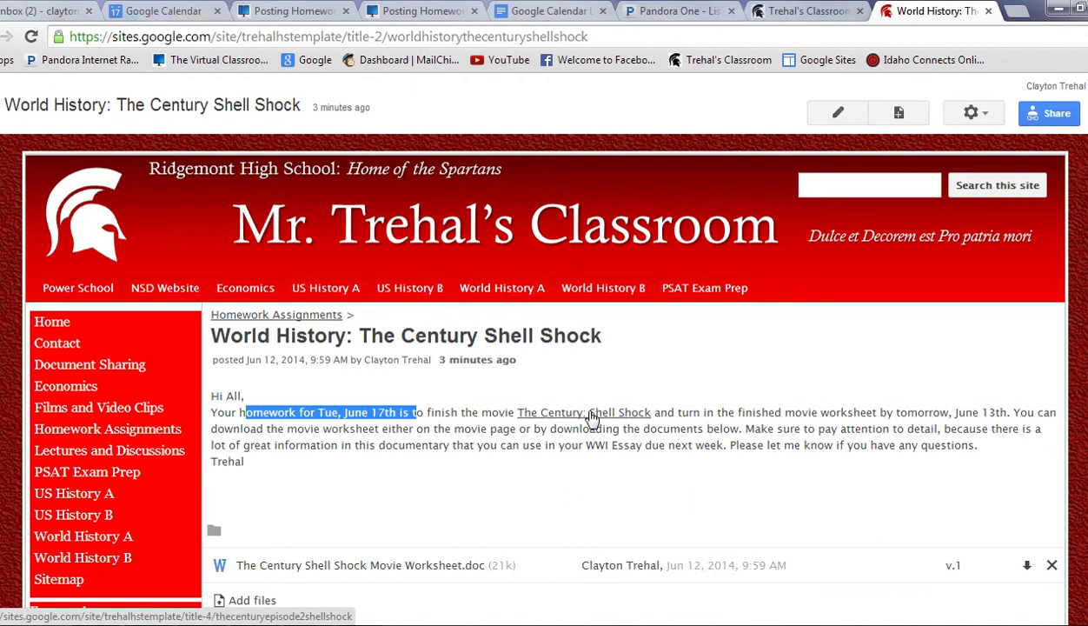
click(604, 40)
drag(603, 39, 73, 29)
key(ctrl+c)
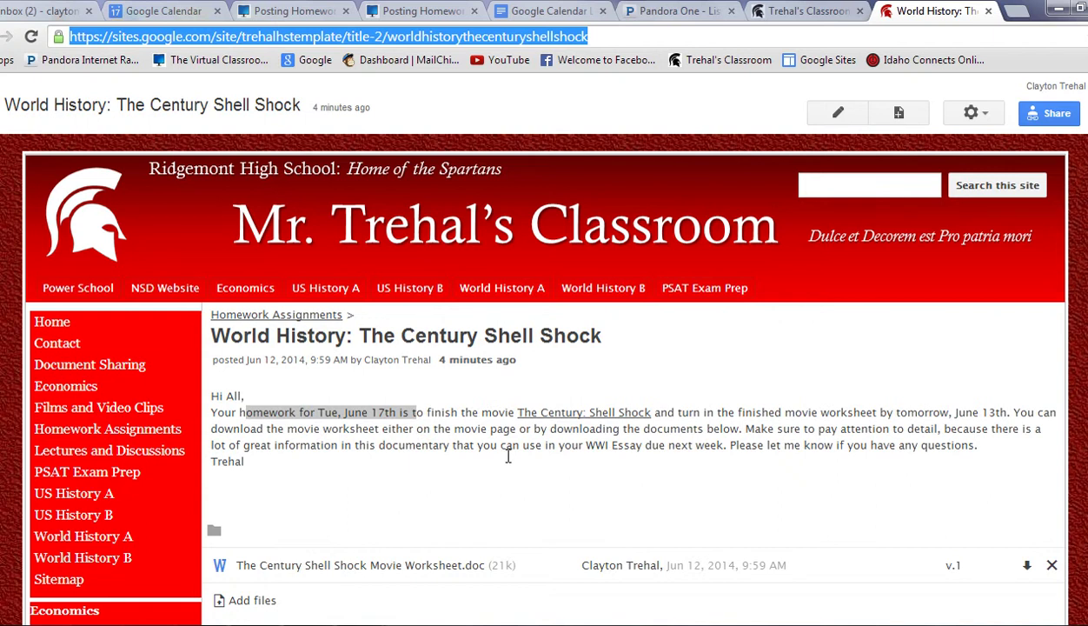
Open The Century Episode 2: Shell Shock page and scroll through its three embedded video parts
click(556, 415)
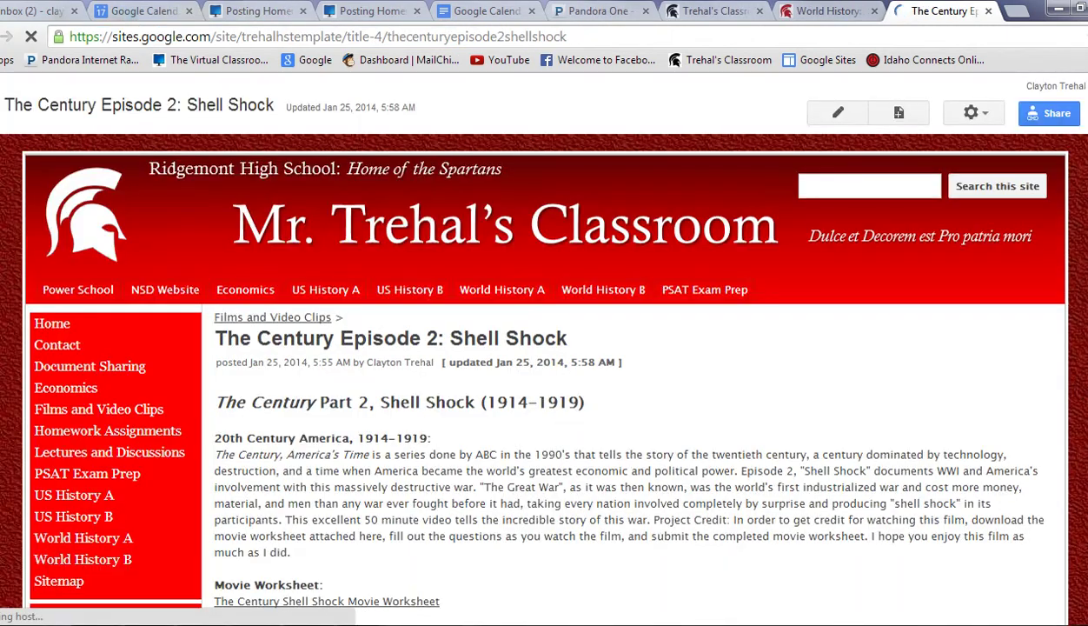
scroll(544, 348, down, 3)
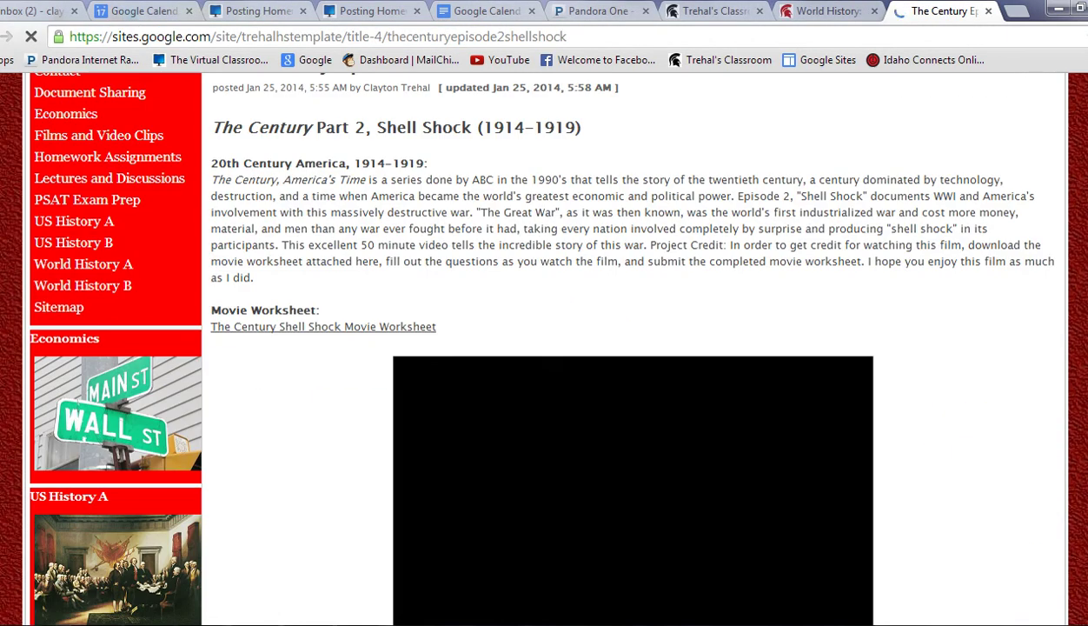
scroll(612, 324, down, 1)
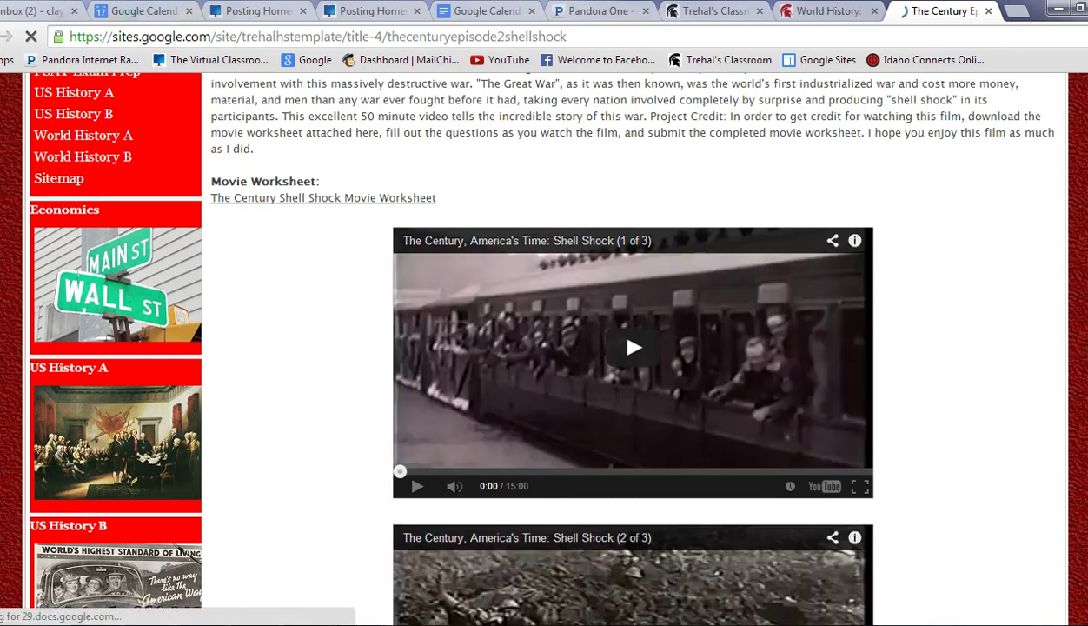
scroll(612, 325, down, 4)
scroll(612, 196, up, 1)
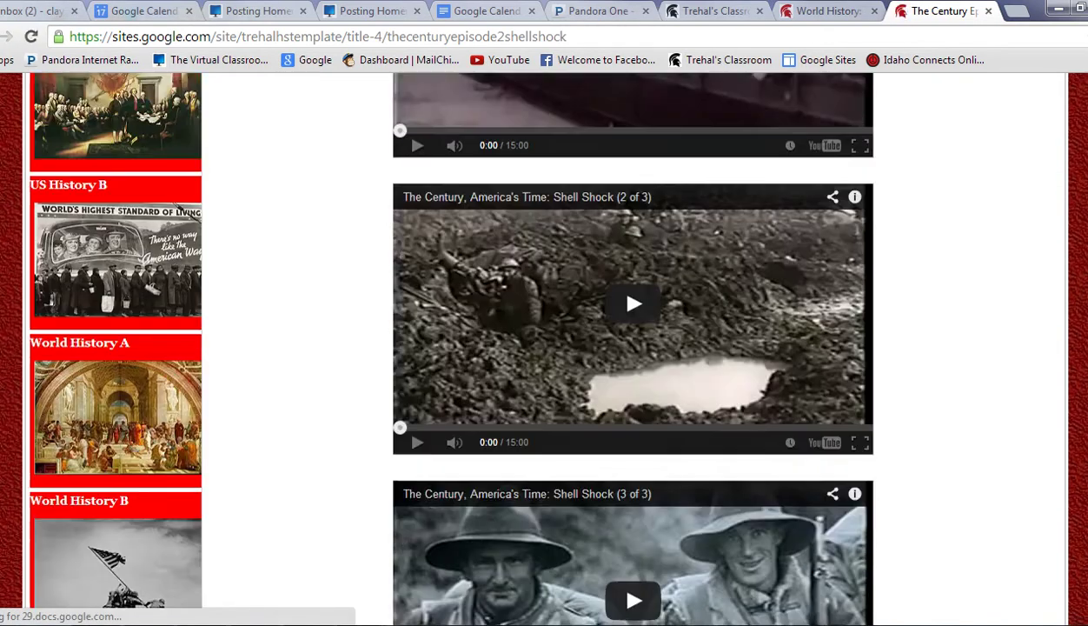
scroll(873, 199, up, 5)
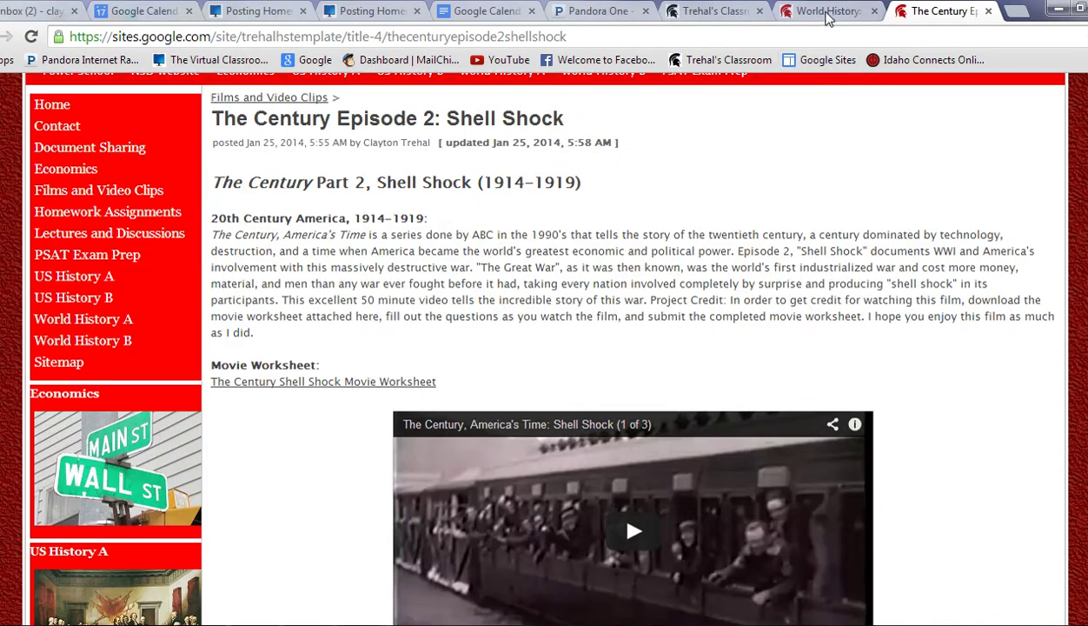
Paste the Shell Shock page URL into the href, set link text 'Click this link for assignment', and save
click(827, 11)
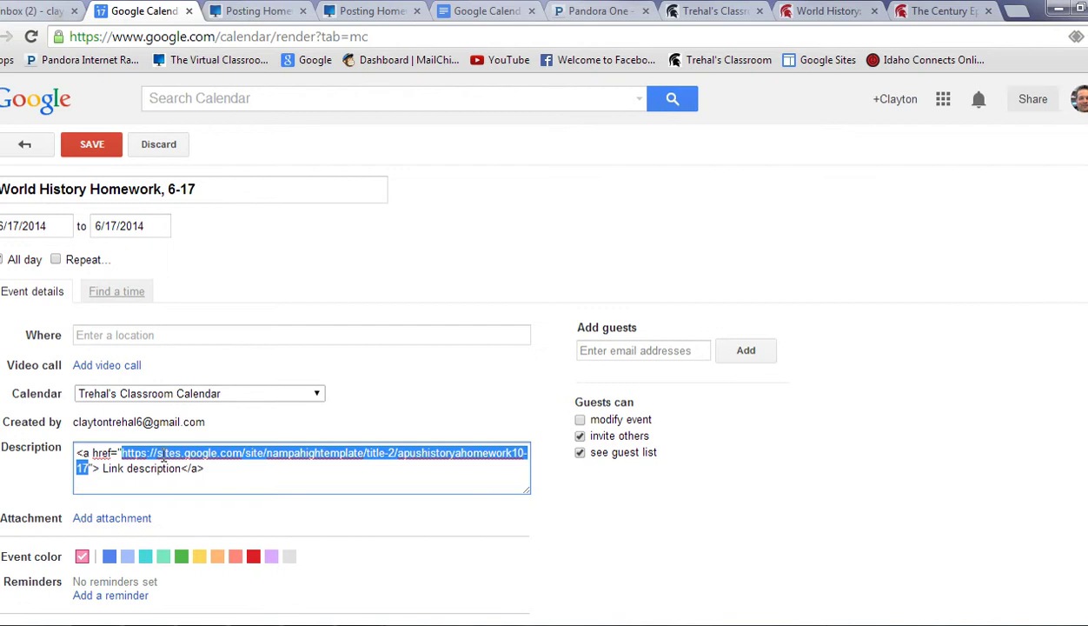
key(ctrl+v)
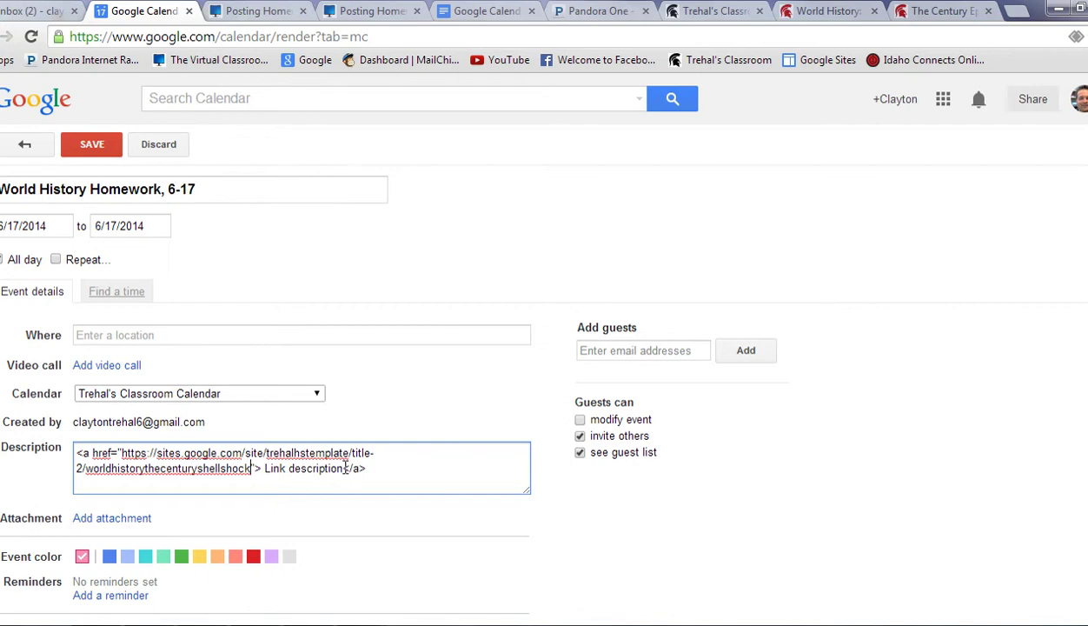
drag(343, 469, 258, 469)
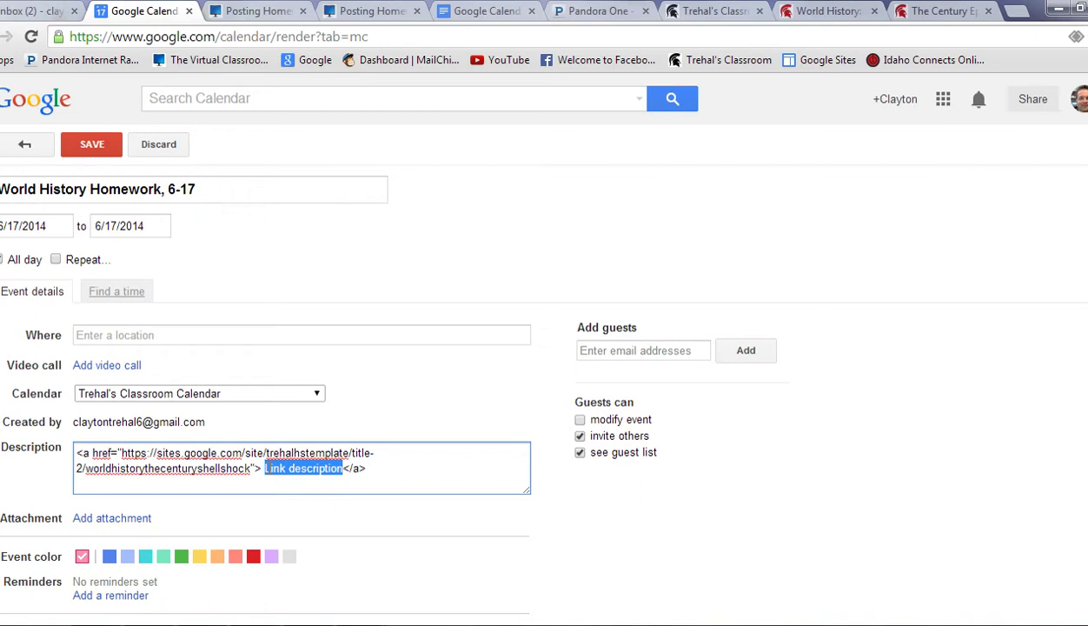
text(Click t)
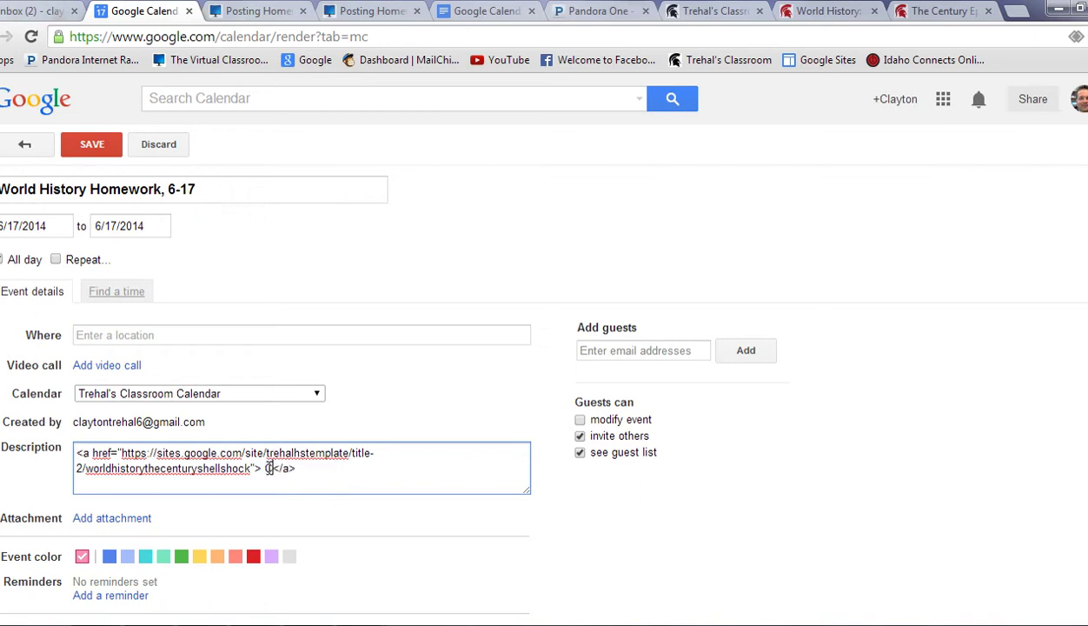
text(his link for )
text(assignm)
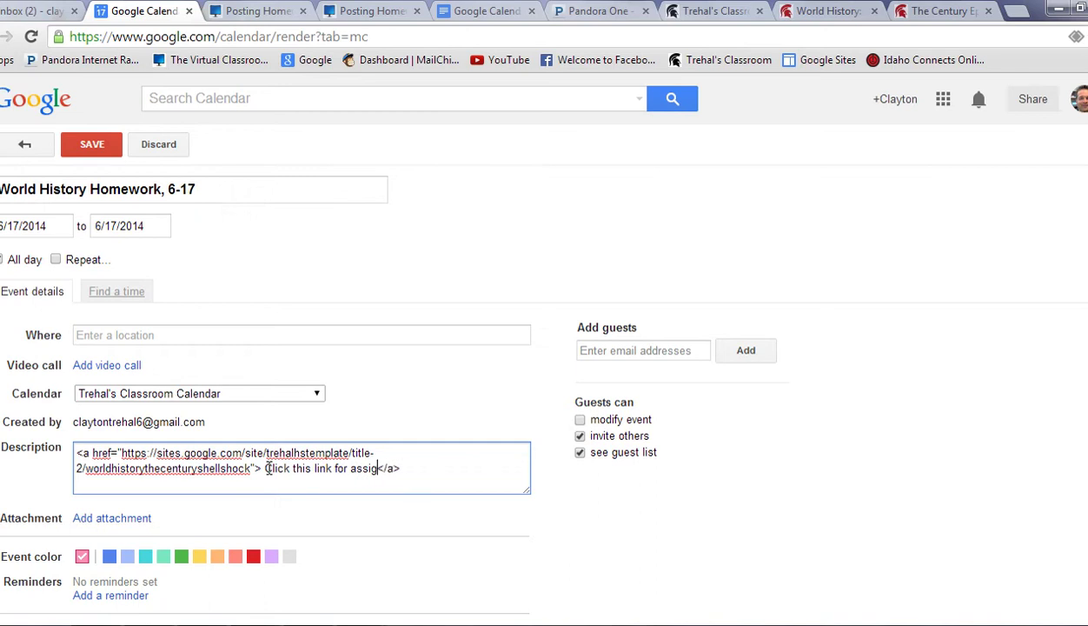
text(ent)
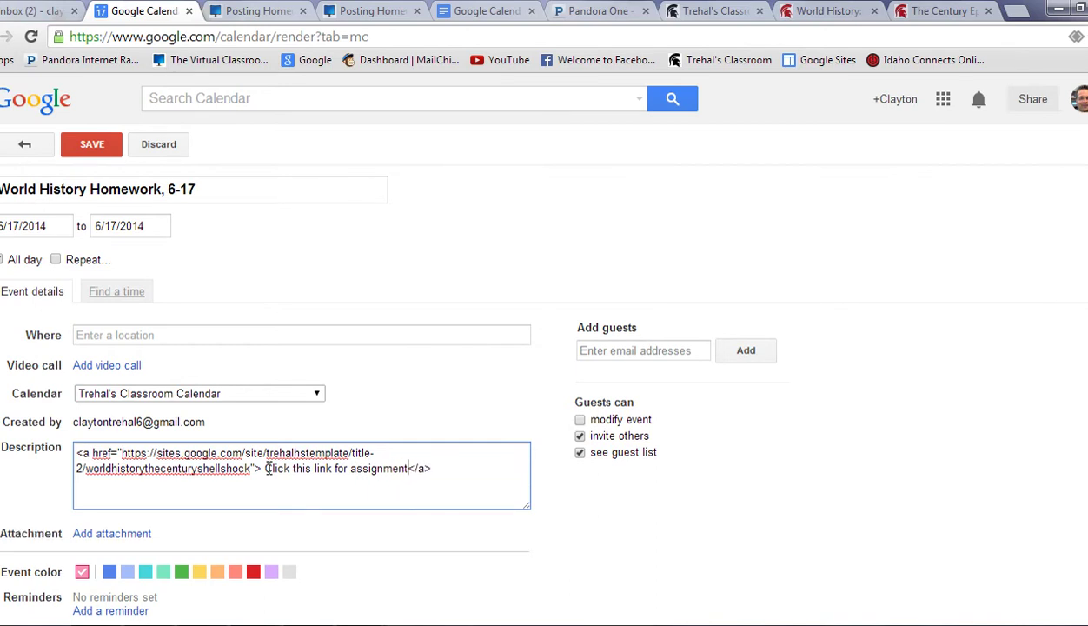
click(93, 146)
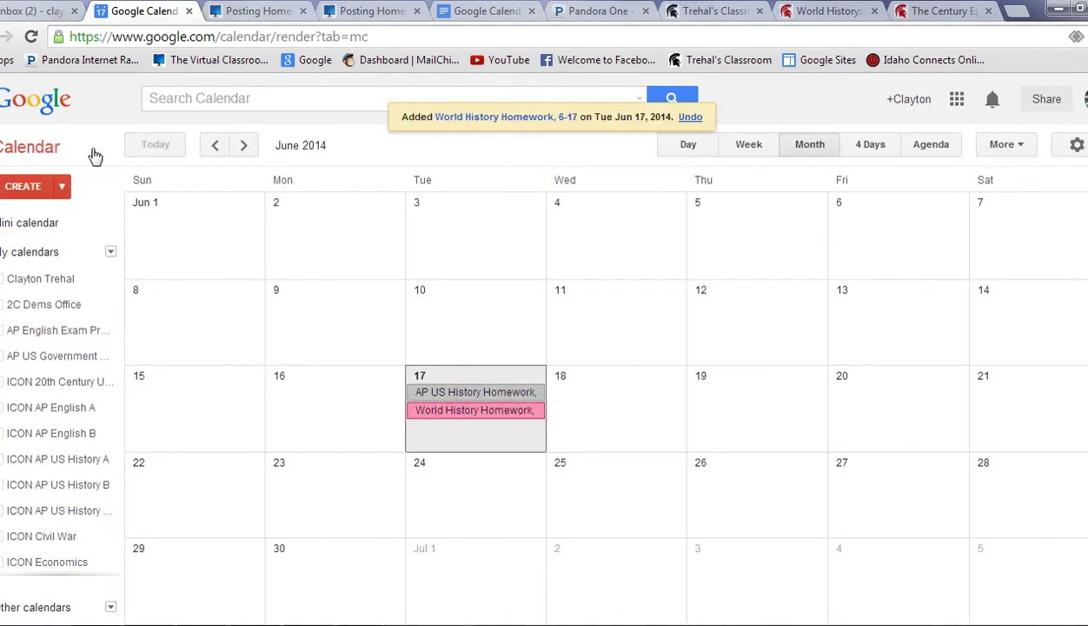
Open the June 17 event in the home page's embedded calendar and follow 'Click this link for assignment'
click(824, 11)
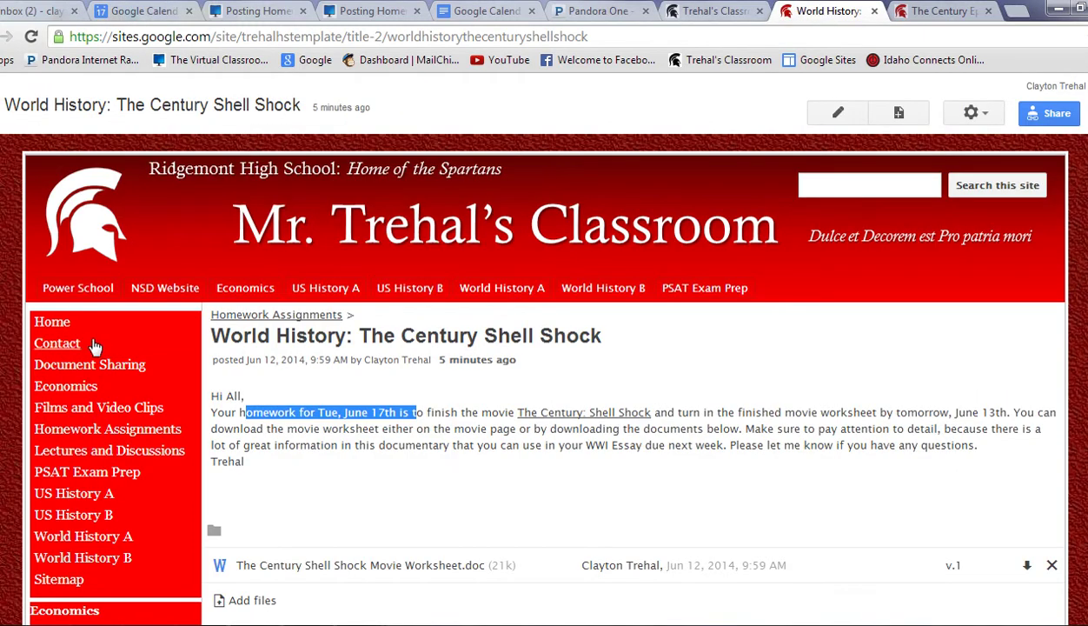
click(54, 323)
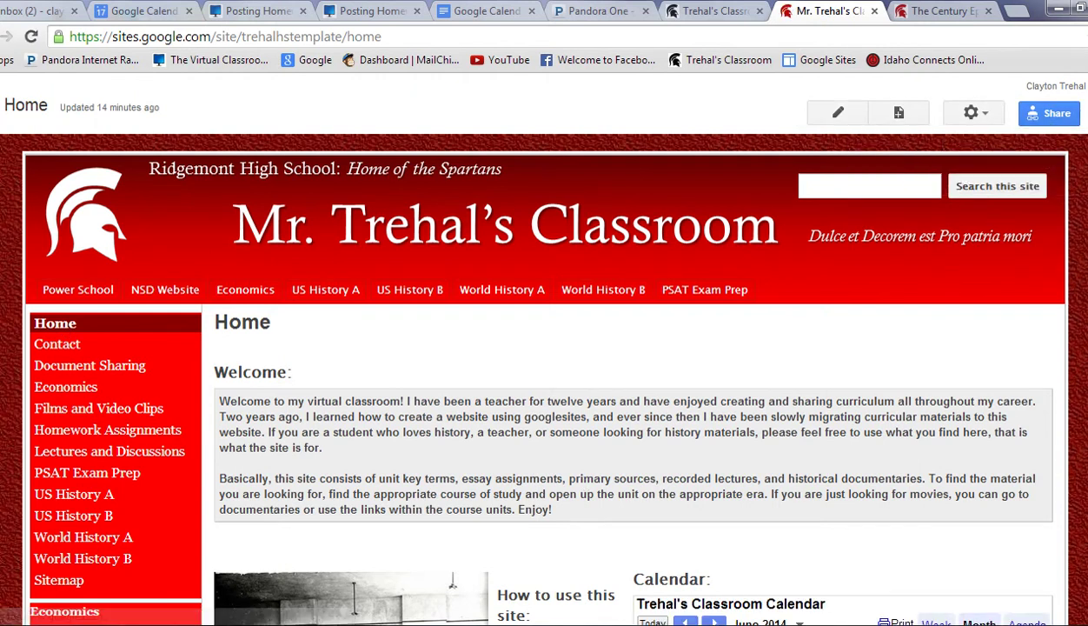
scroll(178, 567, down, 5)
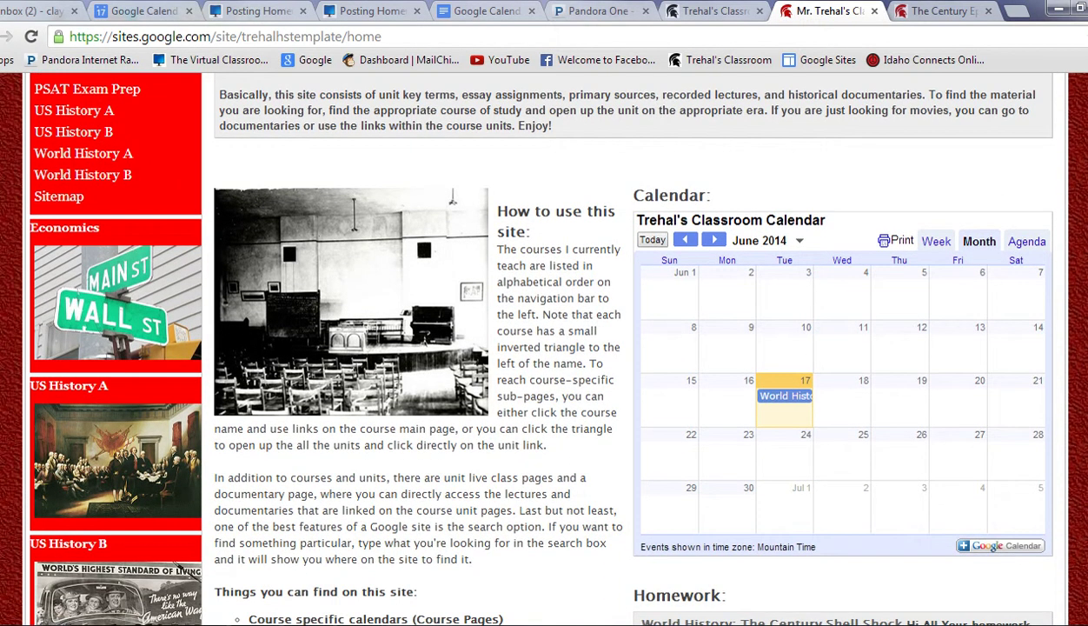
click(780, 398)
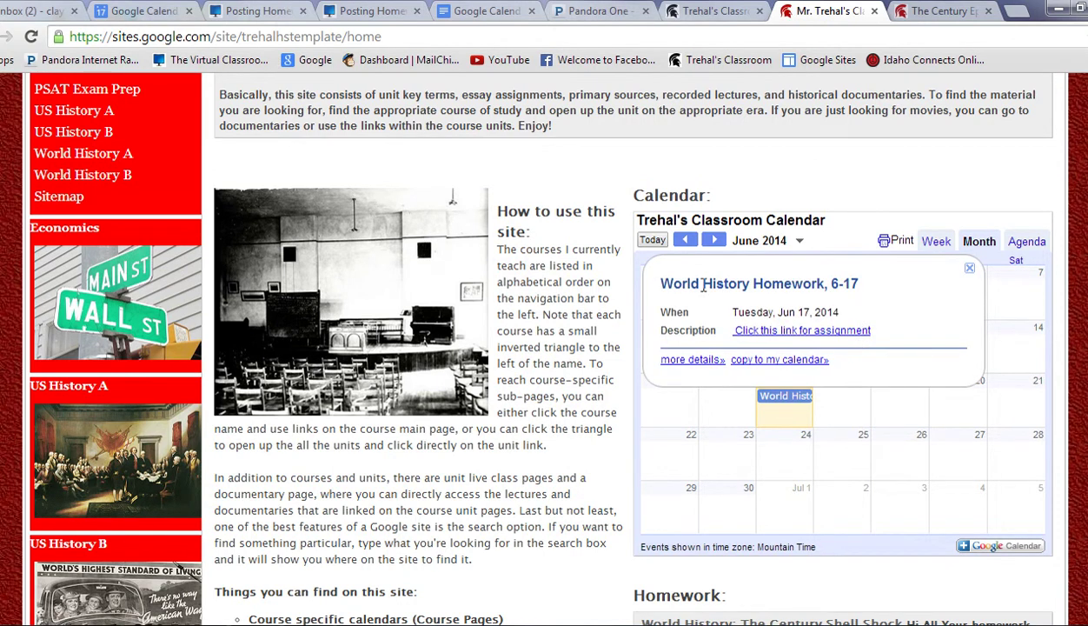
drag(663, 282, 858, 287)
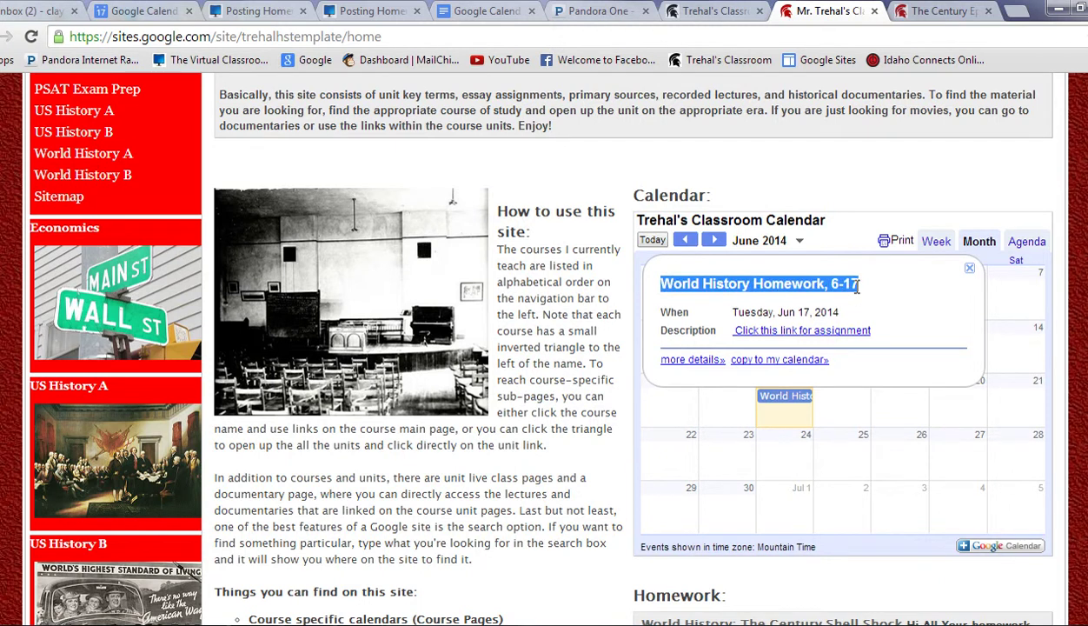
click(808, 332)
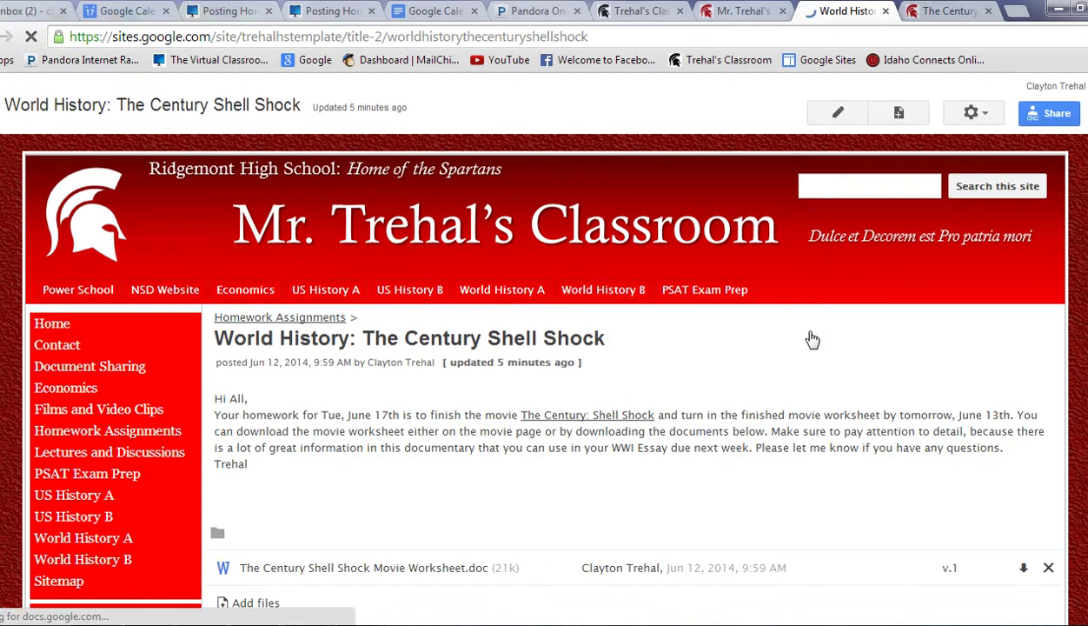
scroll(544, 348, down, 1)
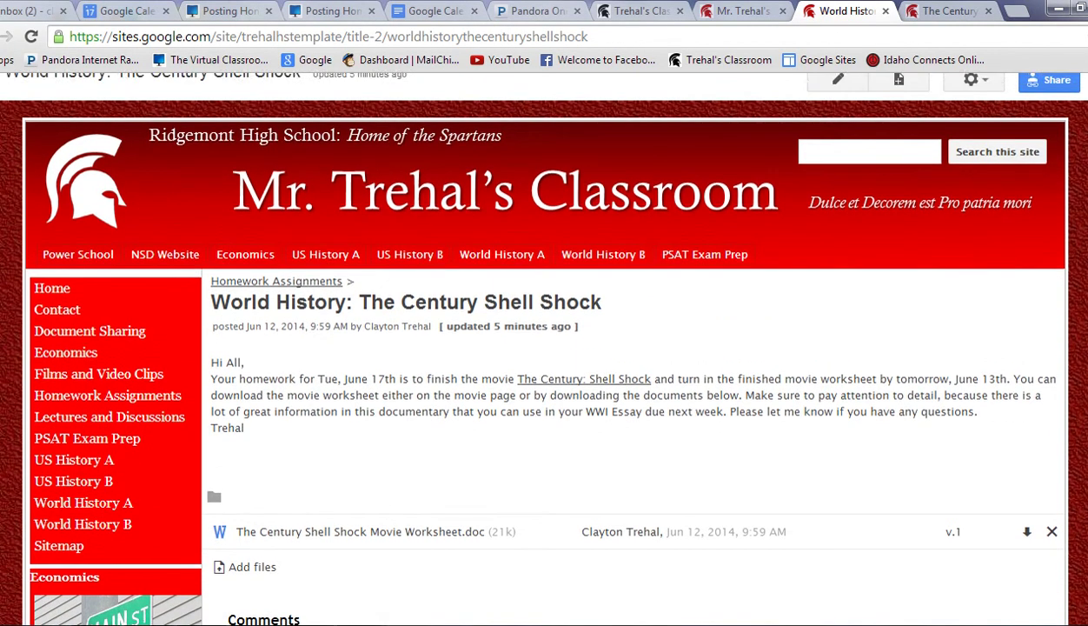
scroll(544, 348, up, 1)
scroll(544, 347, down, 2)
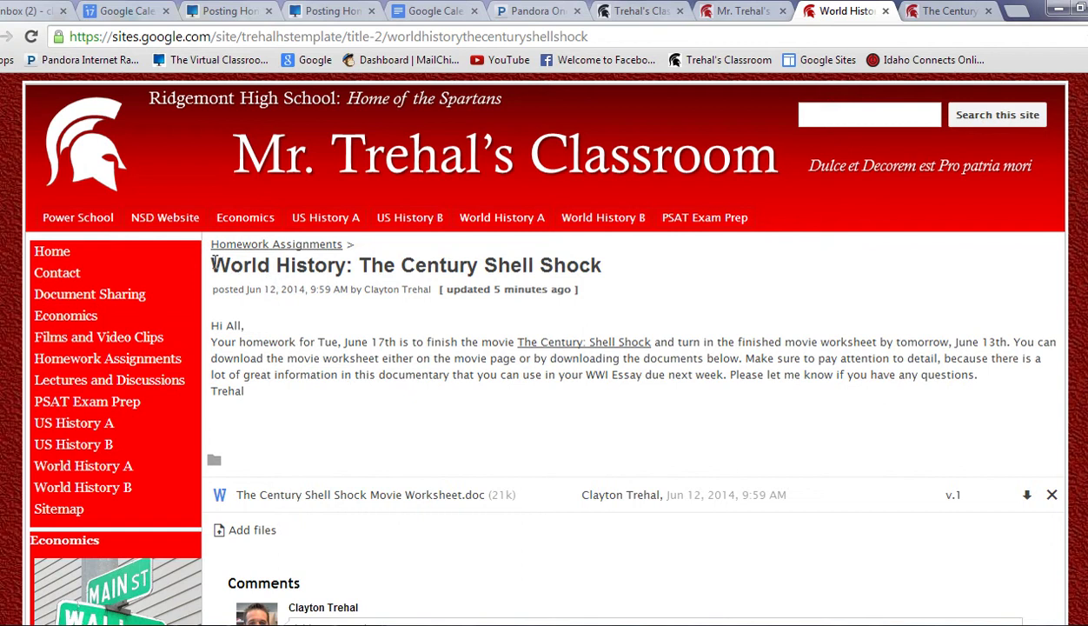
drag(212, 265, 611, 271)
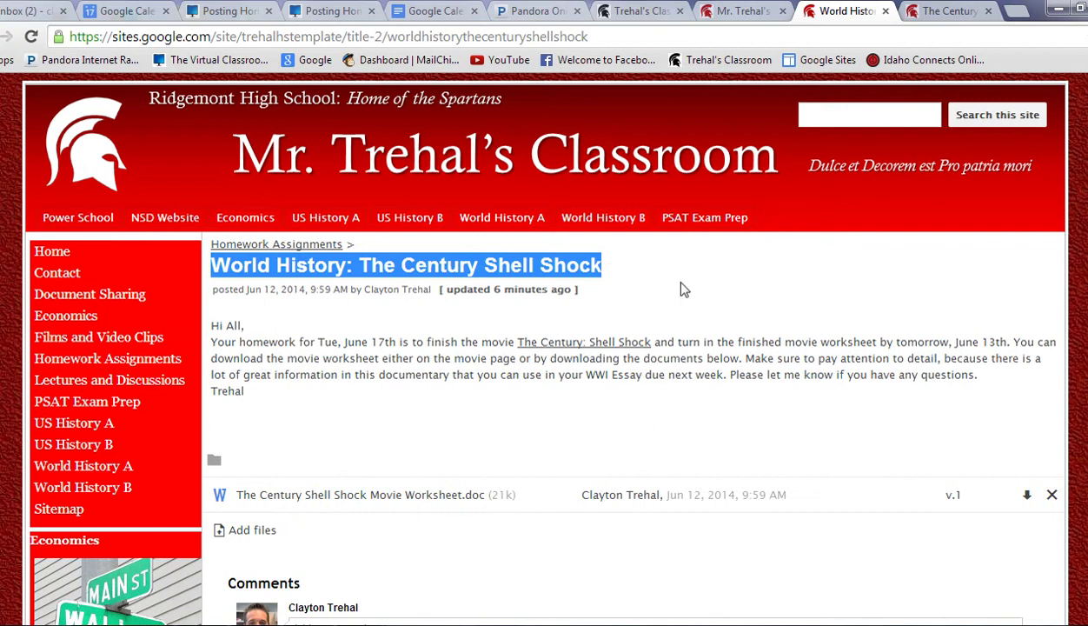
click(826, 111)
text(shell shock)
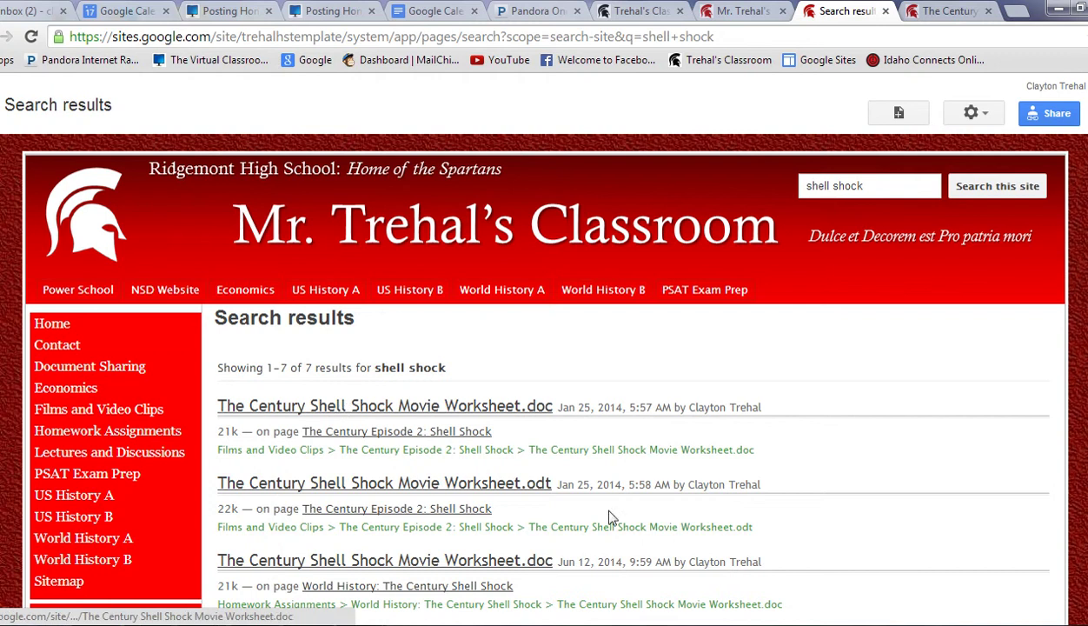
scroll(1076, 358, down, 3)
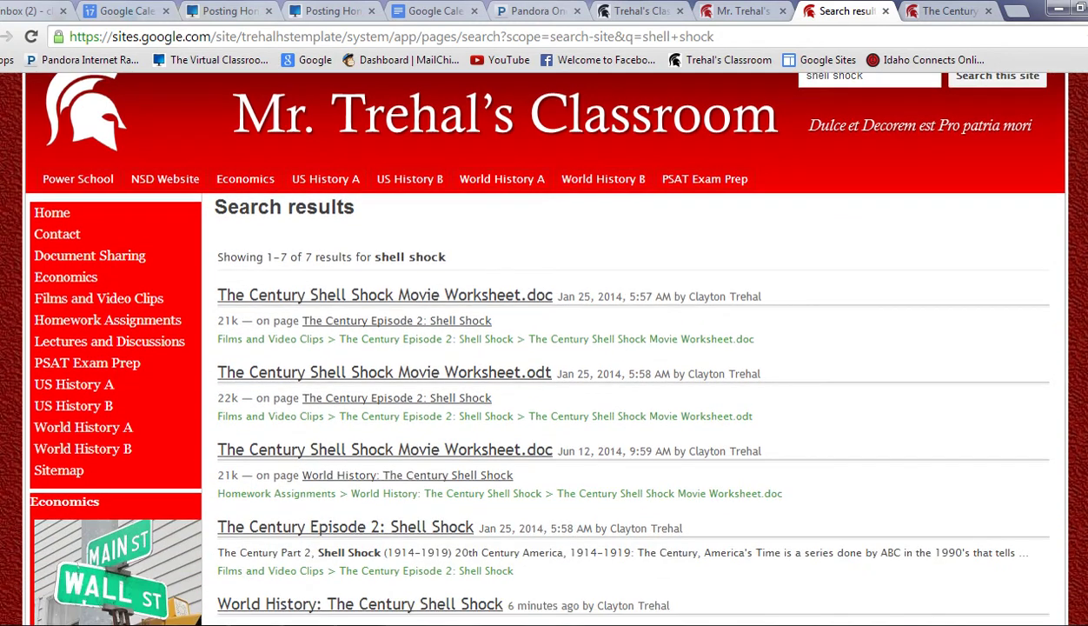
scroll(526, 520, down, 1)
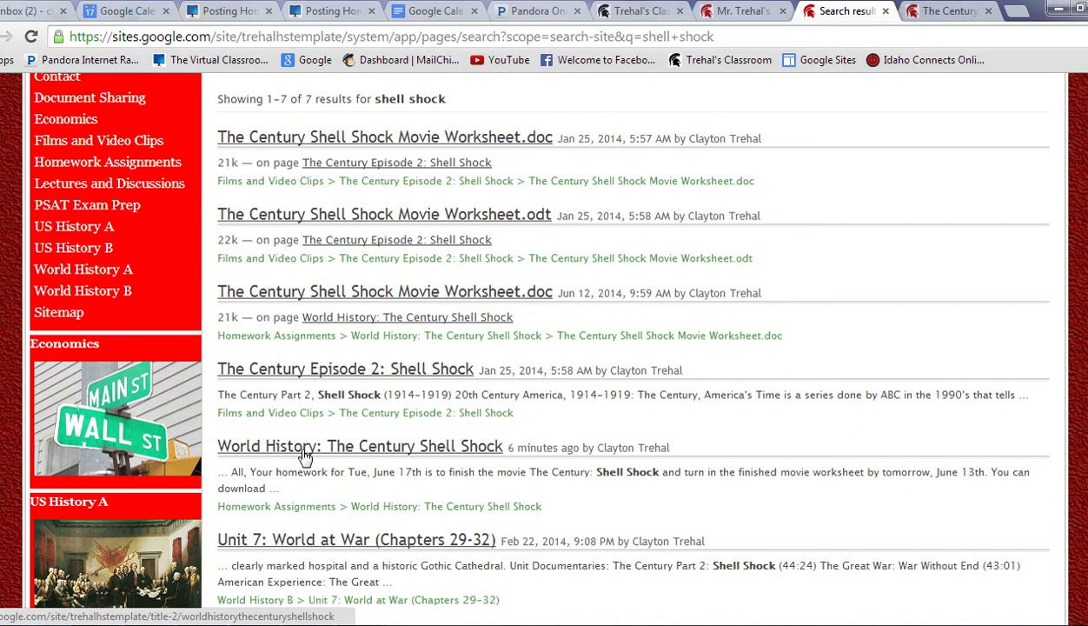
click(370, 451)
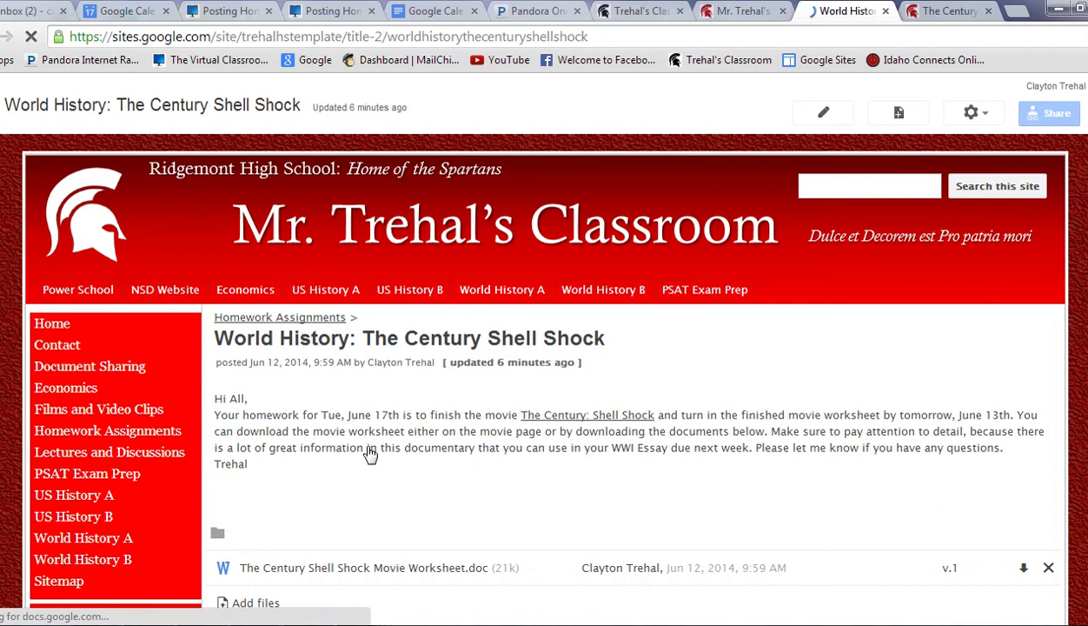
Put the Shell Shock page into edit mode and select 'Tue, June 17' in the post text
click(839, 116)
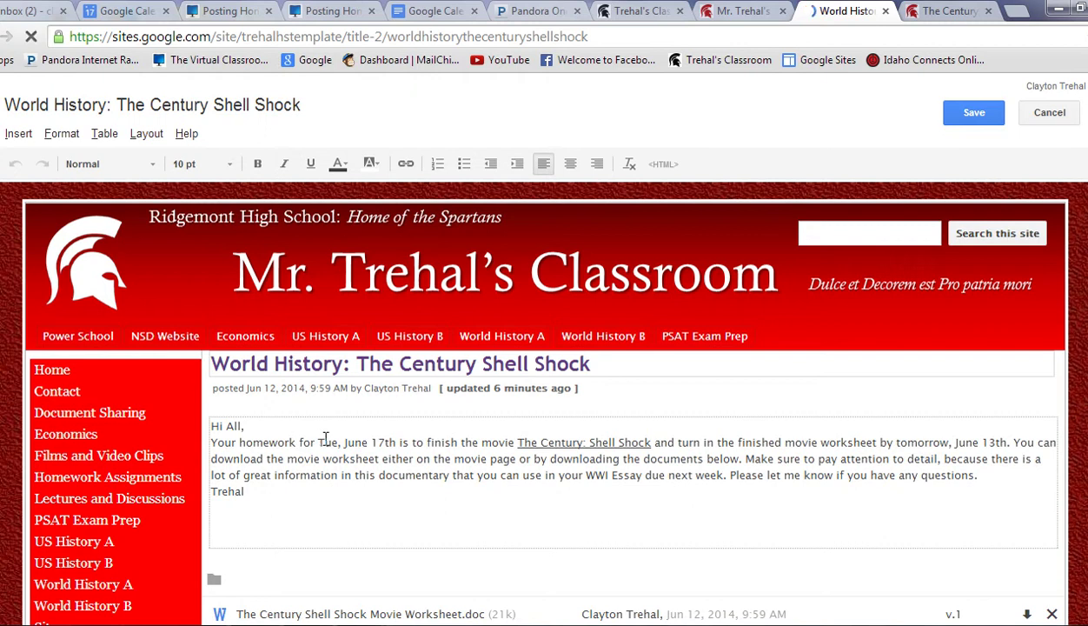
drag(318, 442, 388, 436)
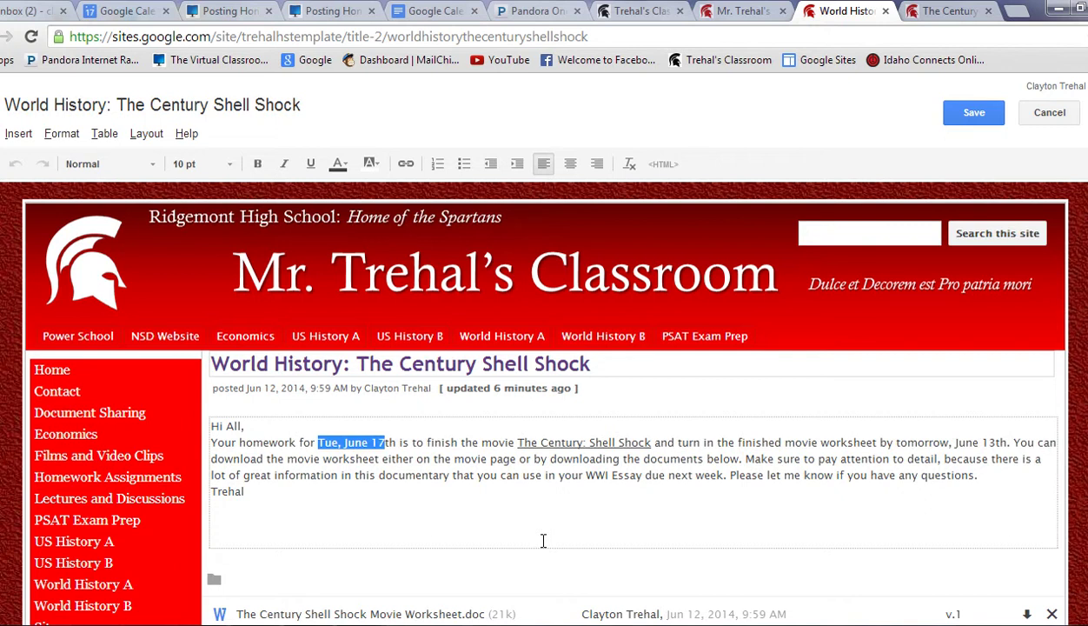
Switch back to the home page tab and scroll down to the Homework list
click(749, 11)
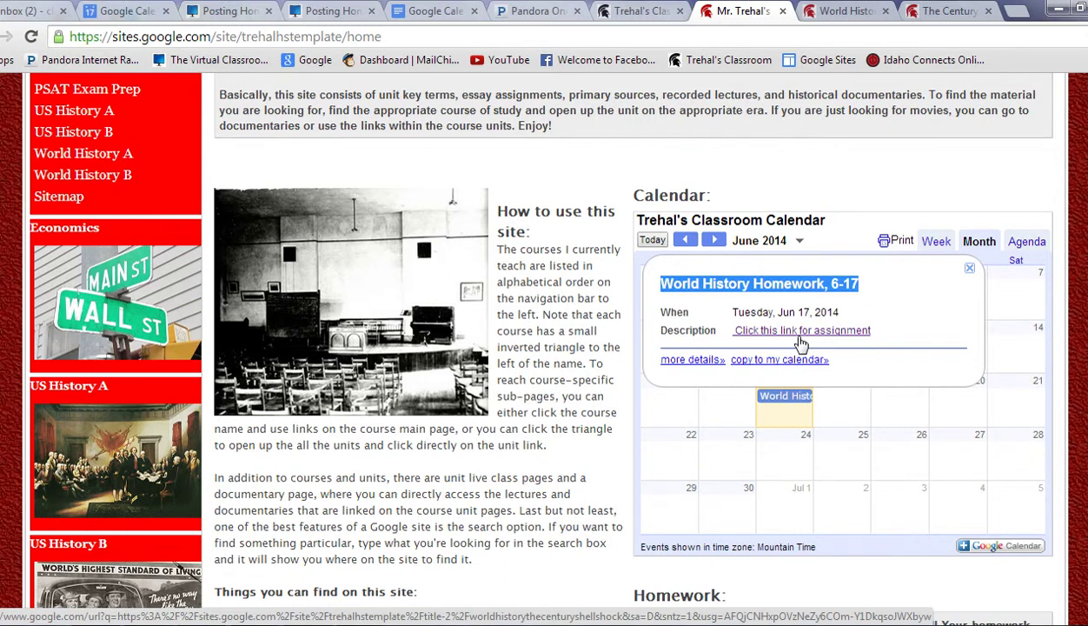
scroll(801, 344, down, 4)
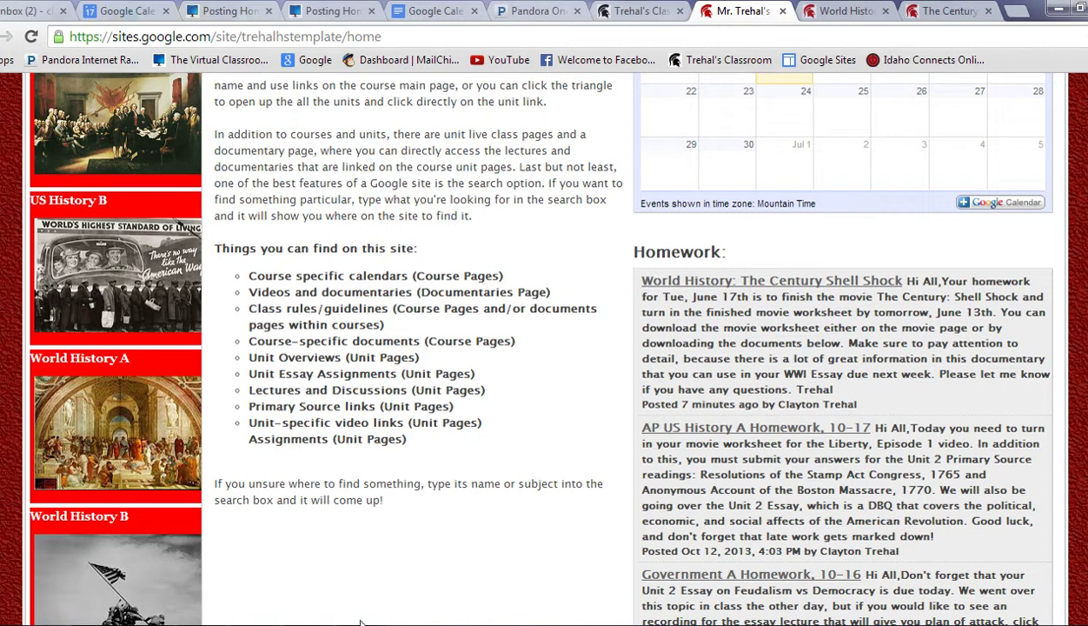